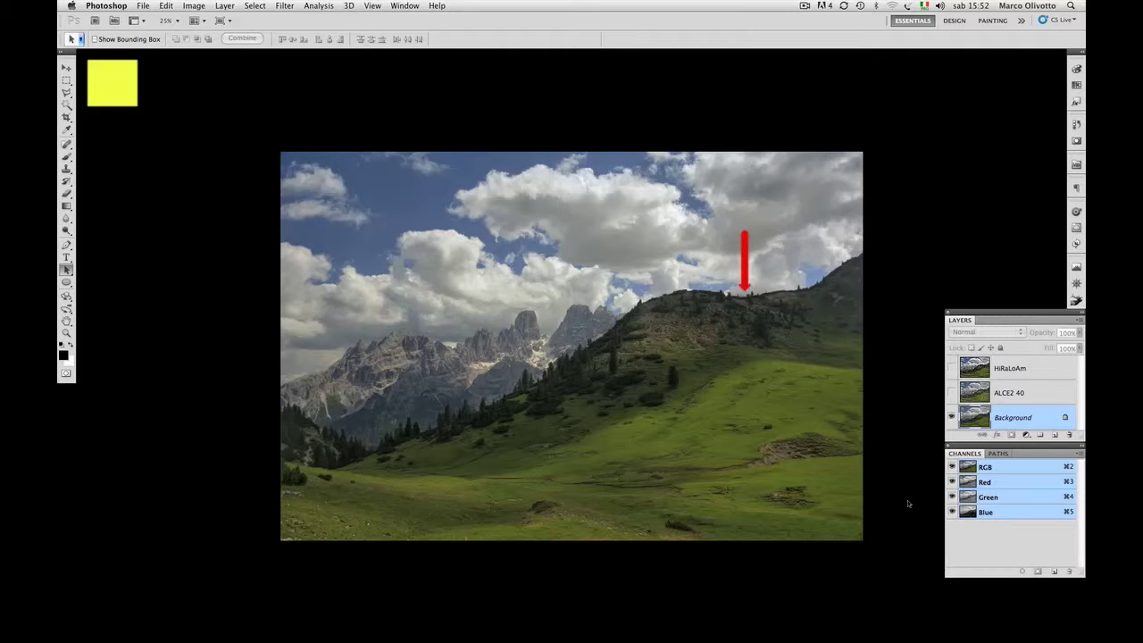
# Step: Zoom to 300% on the elk on the green ridge, then back out to the whole landscape
pyautogui.press('super+equal')
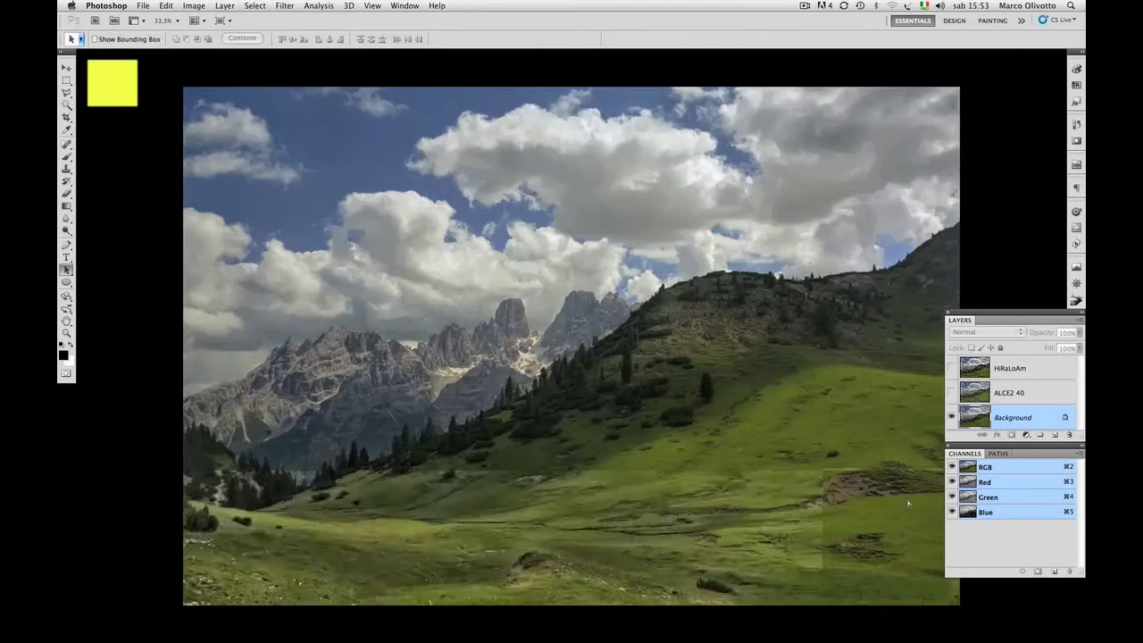
pyautogui.press('super+equal')
pyautogui.press('super+equal')
pyautogui.press('super+equal')
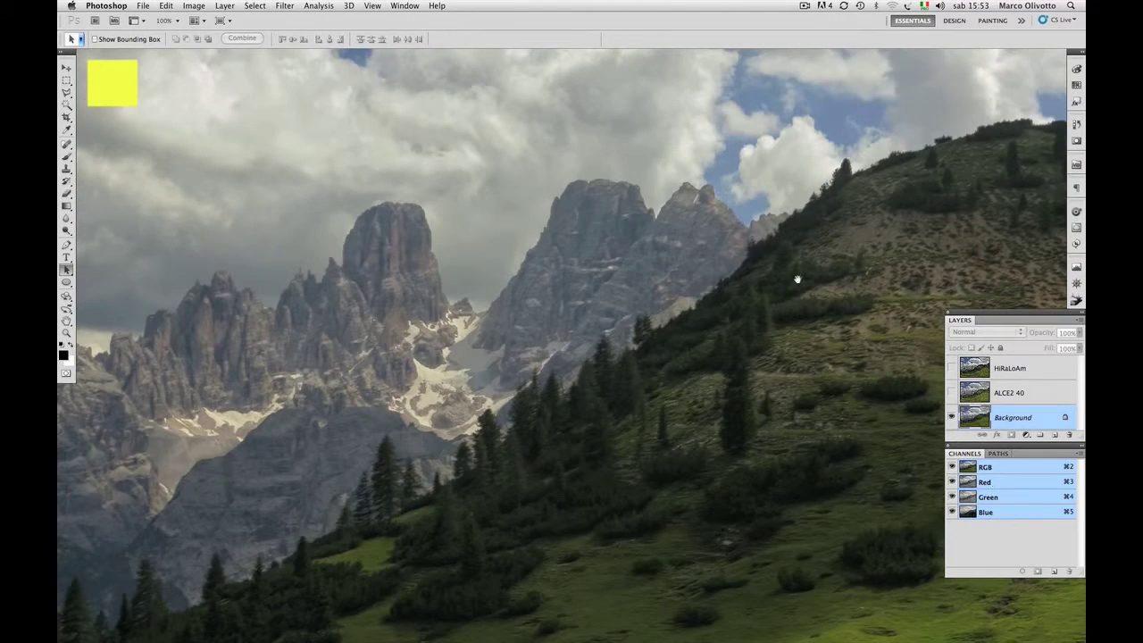
pyautogui.moveTo(806, 311); pyautogui.dragTo(668, 304)
pyautogui.moveTo(803, 314); pyautogui.dragTo(701, 325)
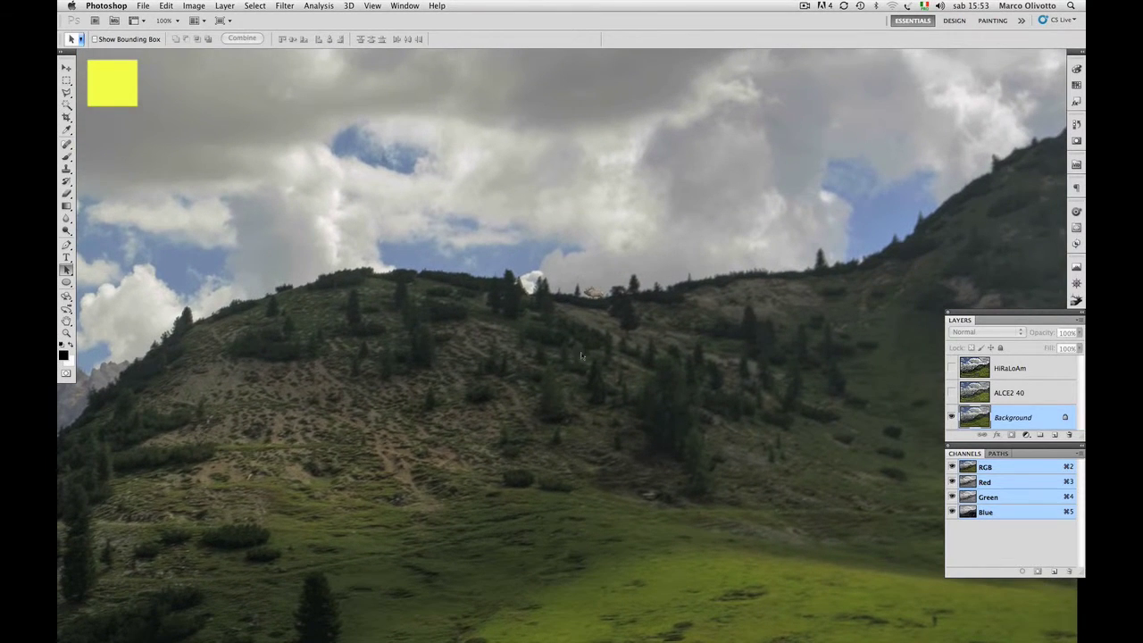
pyautogui.press('super+equal')
pyautogui.press('super+equal')
pyautogui.moveTo(684, 283); pyautogui.dragTo(599, 434)
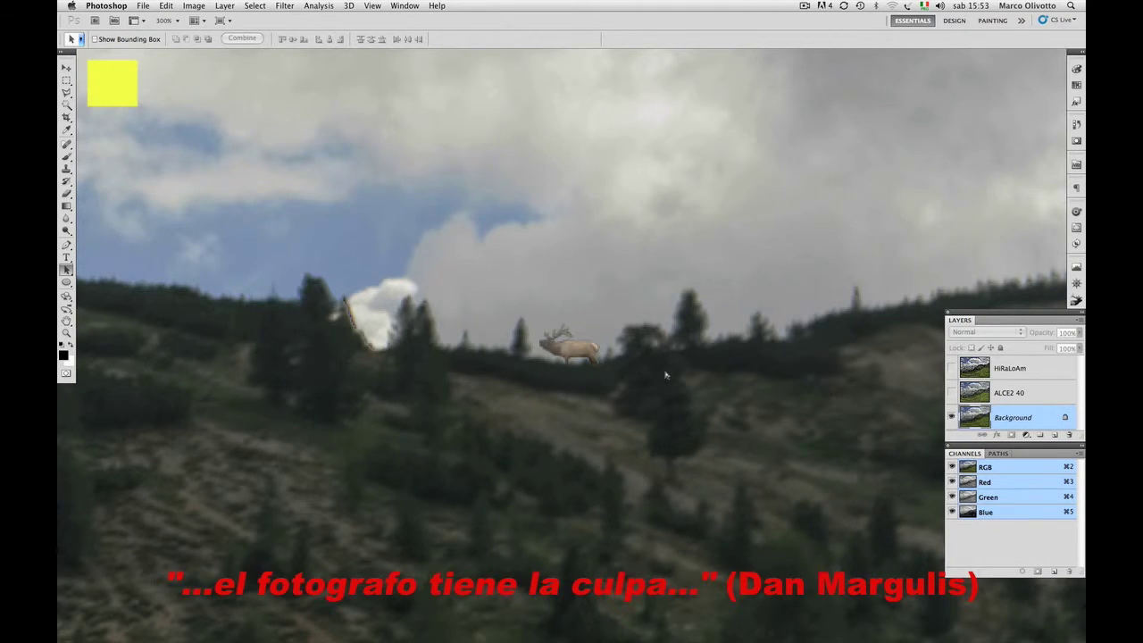
pyautogui.press('super+minus')
pyautogui.press('super+minus')
pyautogui.press('super+minus')
pyautogui.press('super+minus')
pyautogui.press('super+minus')
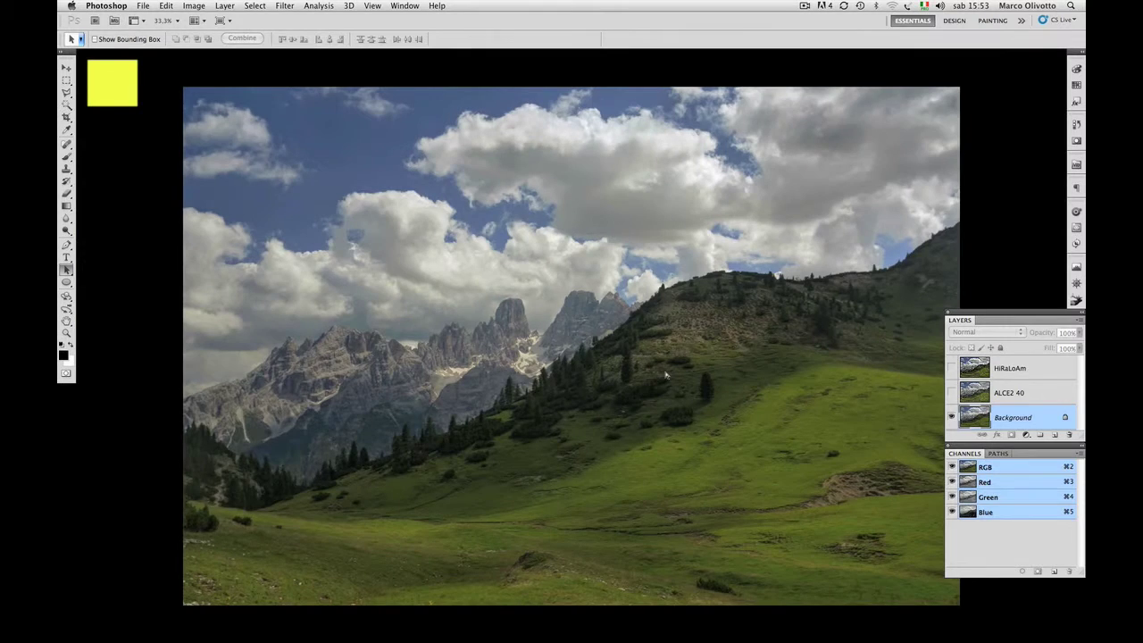
pyautogui.press('super+minus')
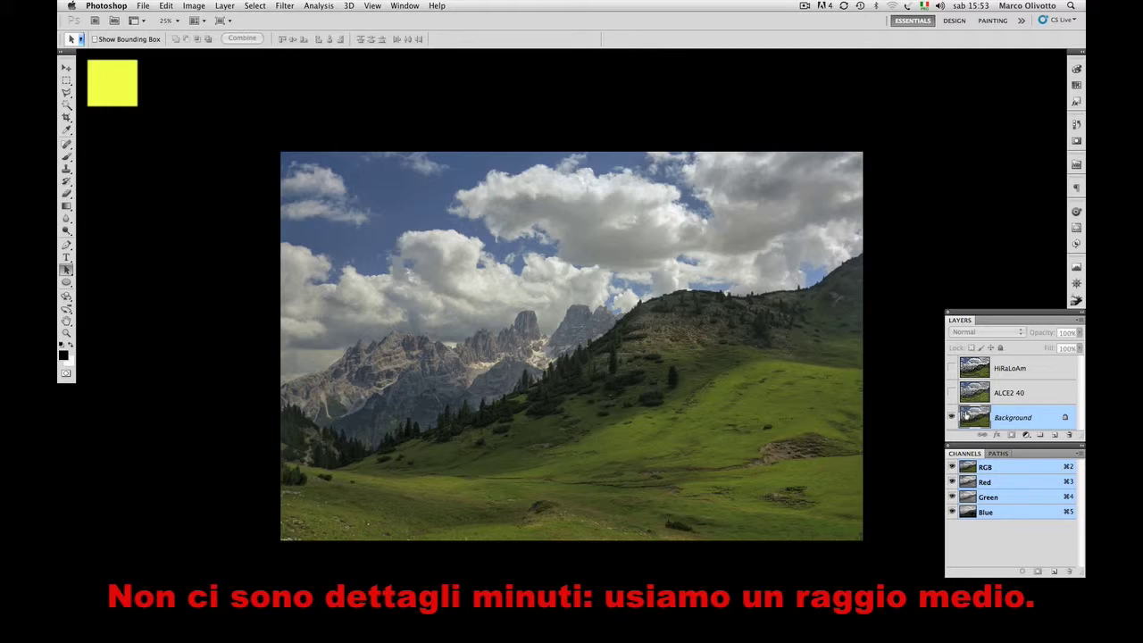
# Step: Make ALCE2 40 visible, then select HiRaLoAm and show it over the landscape
pyautogui.click(1030, 399)
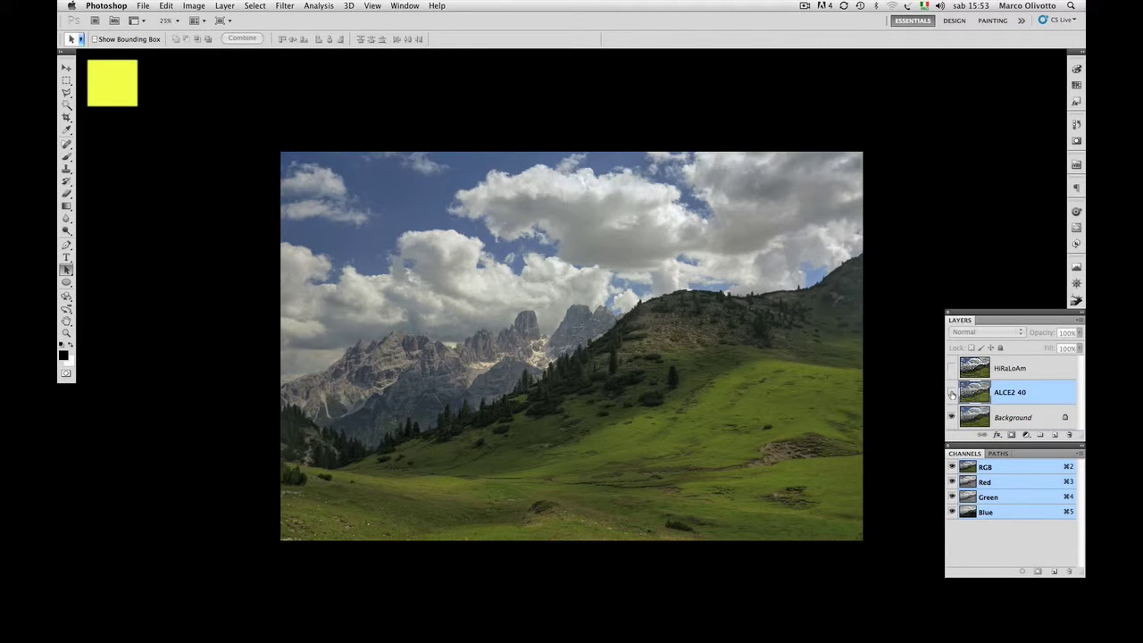
pyautogui.click(951, 393)
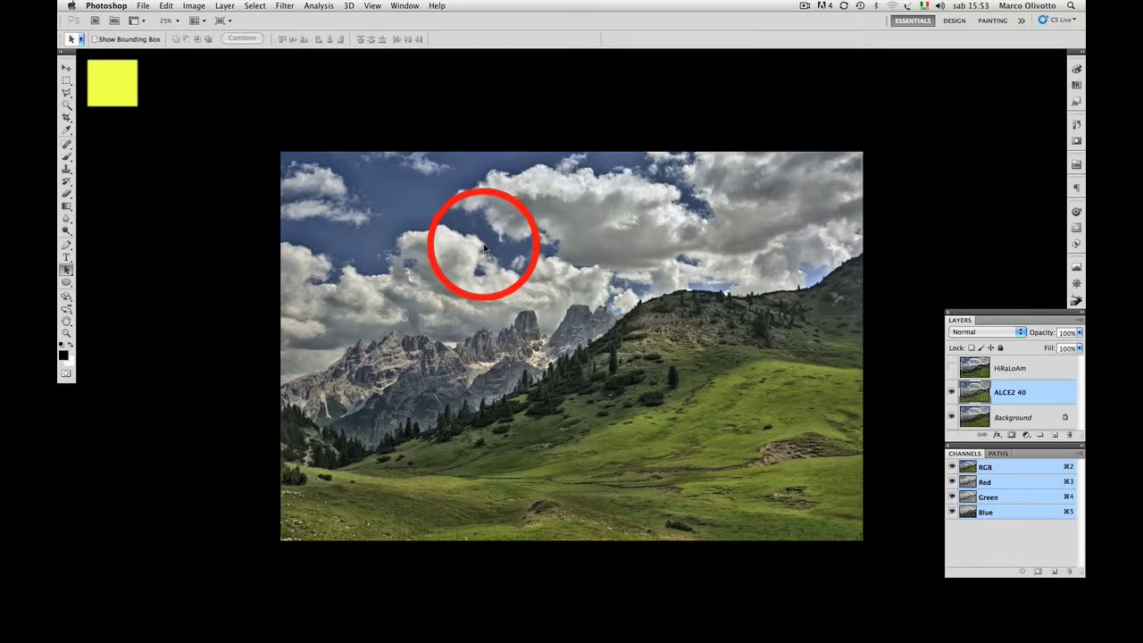
pyautogui.click(1035, 369)
pyautogui.click(952, 369)
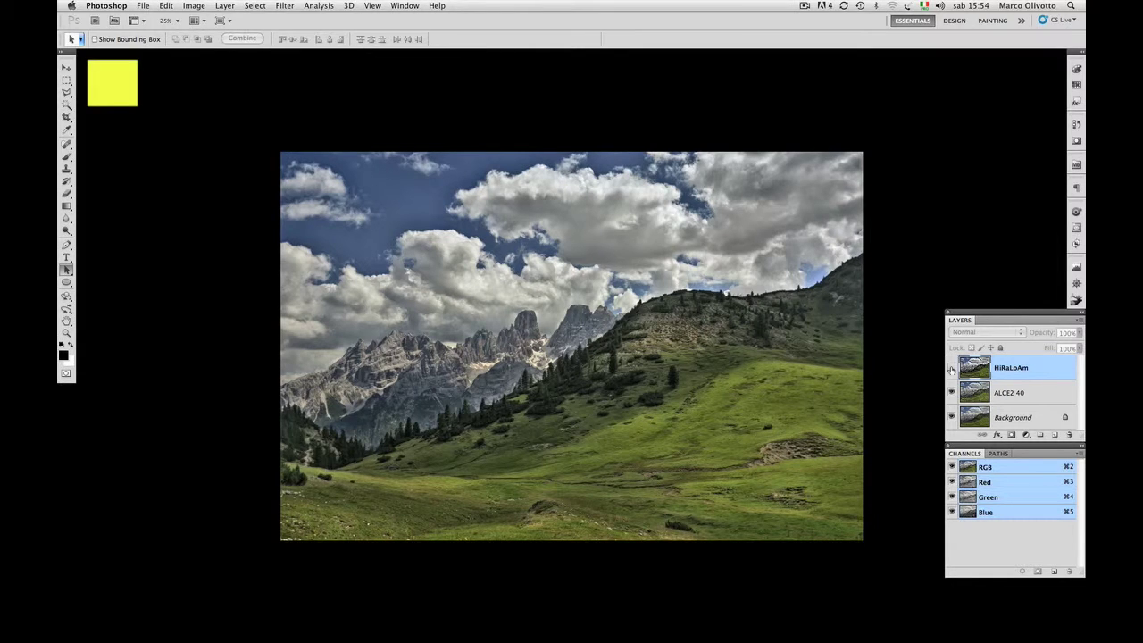
pyautogui.click(951, 368)
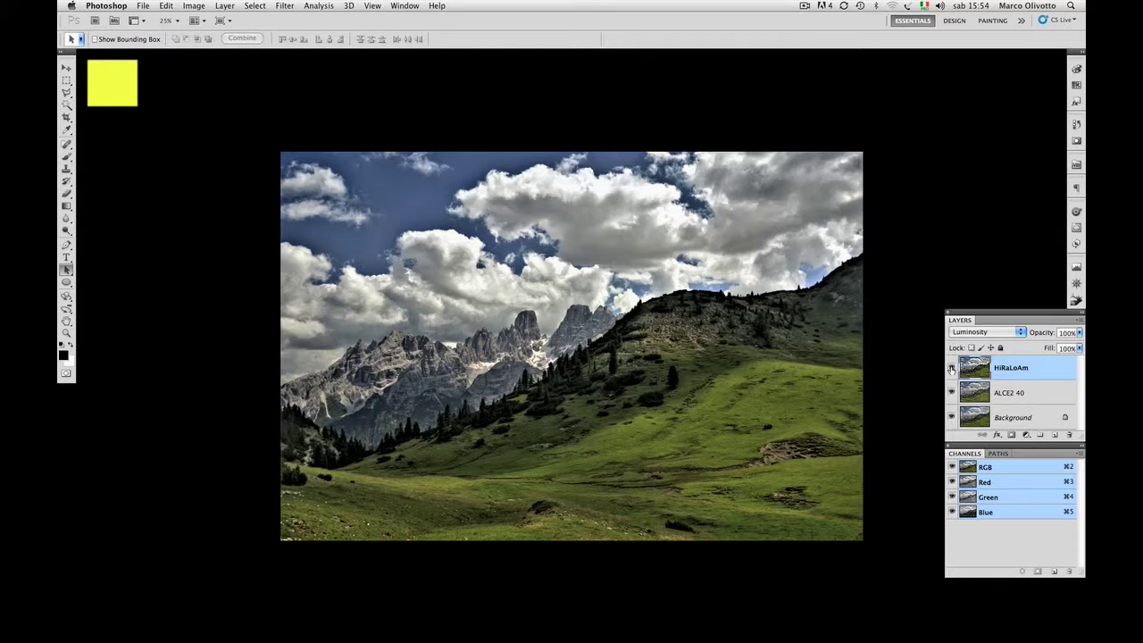
pyautogui.click(951, 368)
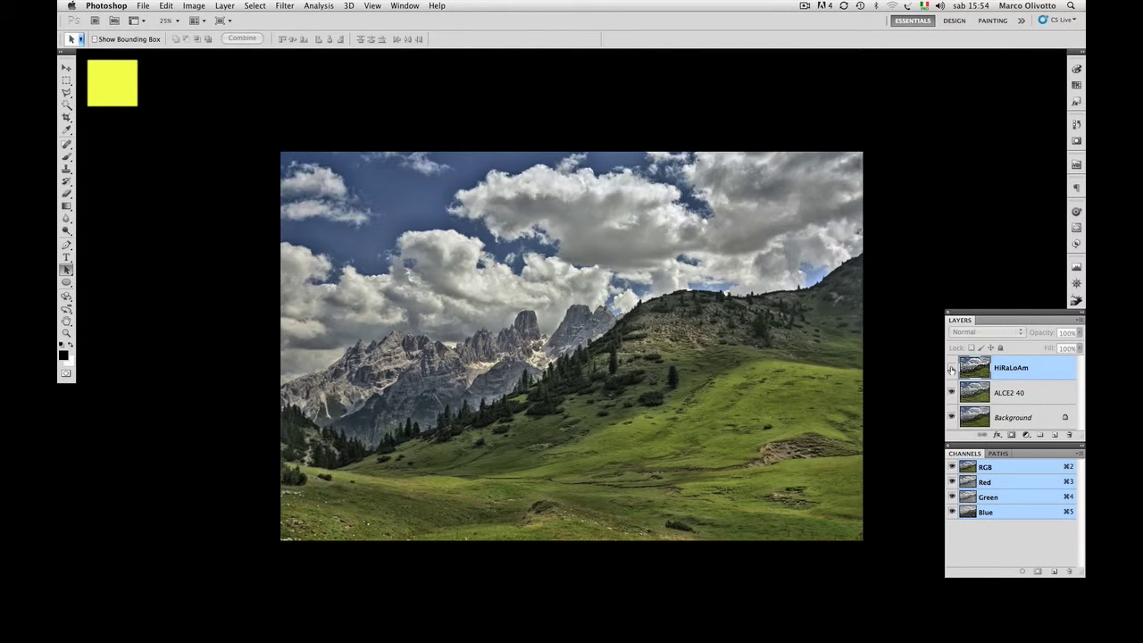
pyautogui.click(951, 368)
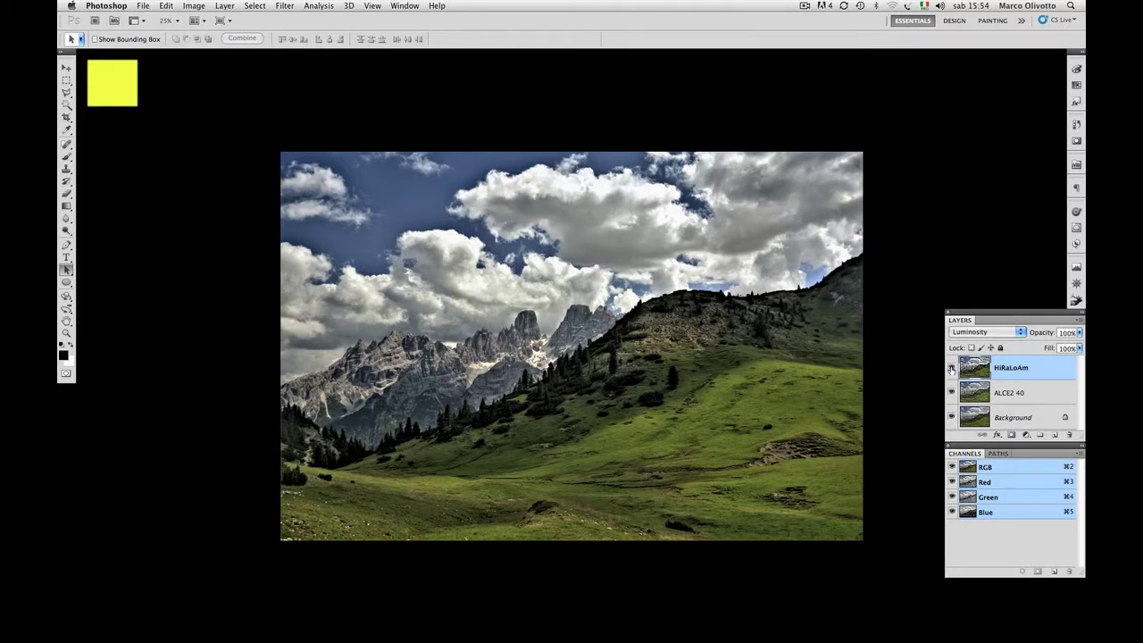
pyautogui.click(951, 368)
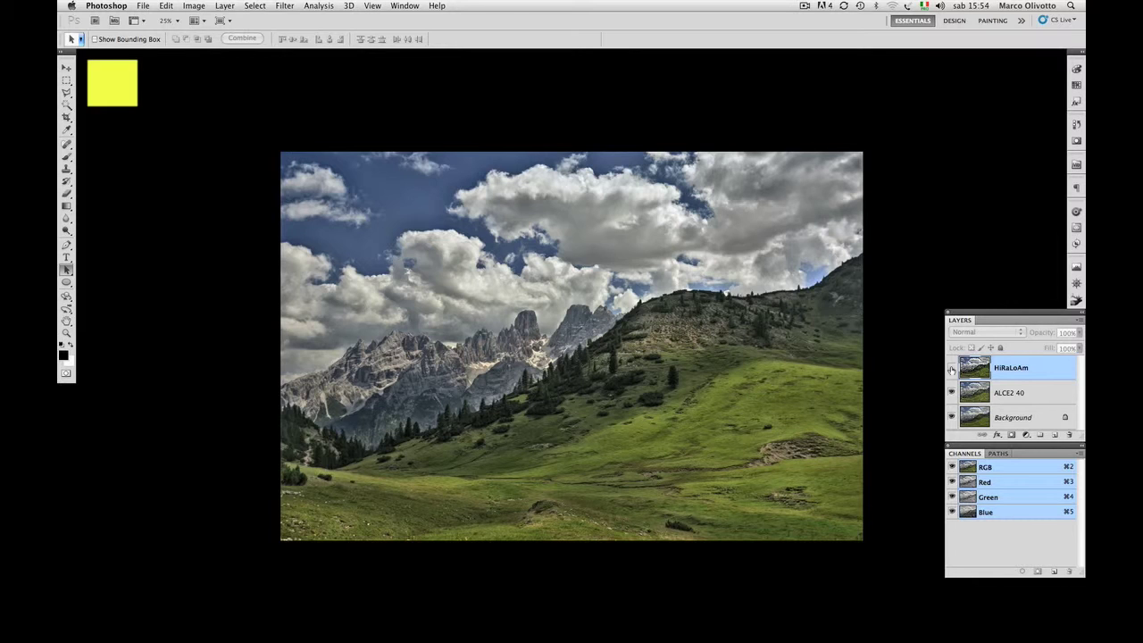
pyautogui.click(951, 368)
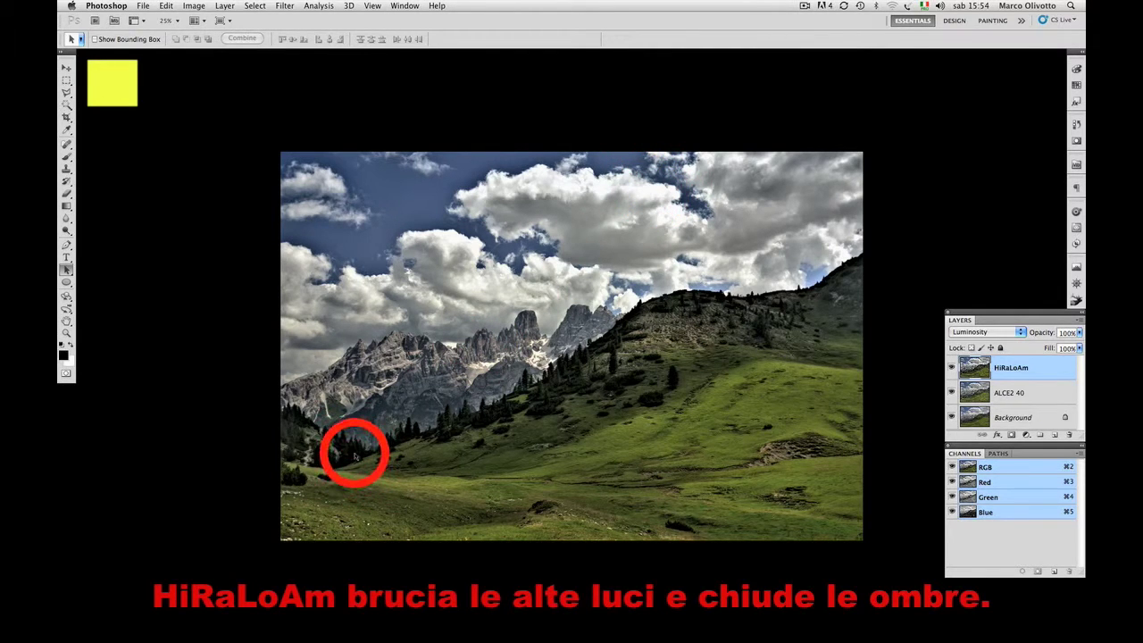
pyautogui.click(952, 368)
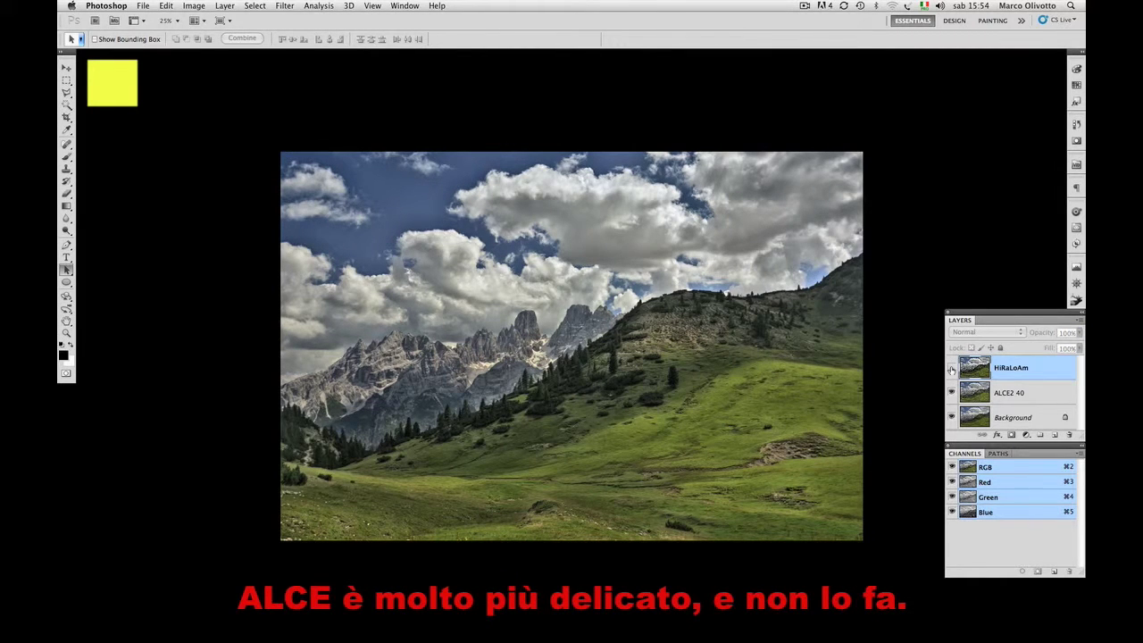
pyautogui.click(1016, 392)
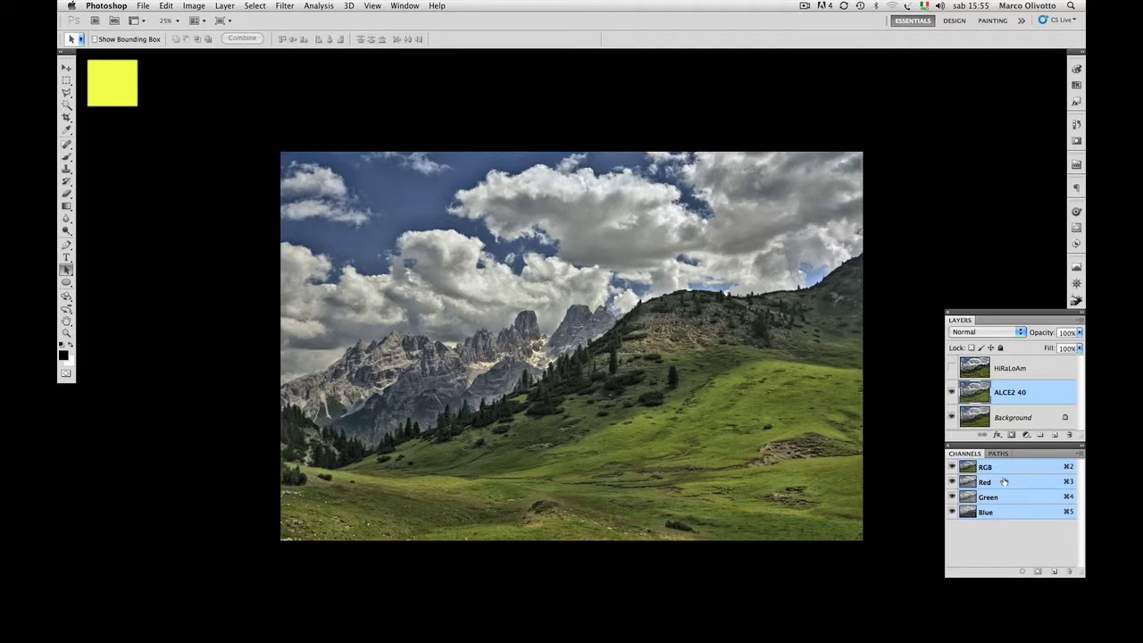
# Step: Hide ALCE2 40 and inspect the Blue and Red channels individually in grayscale
pyautogui.click(951, 392)
pyautogui.click(1008, 482)
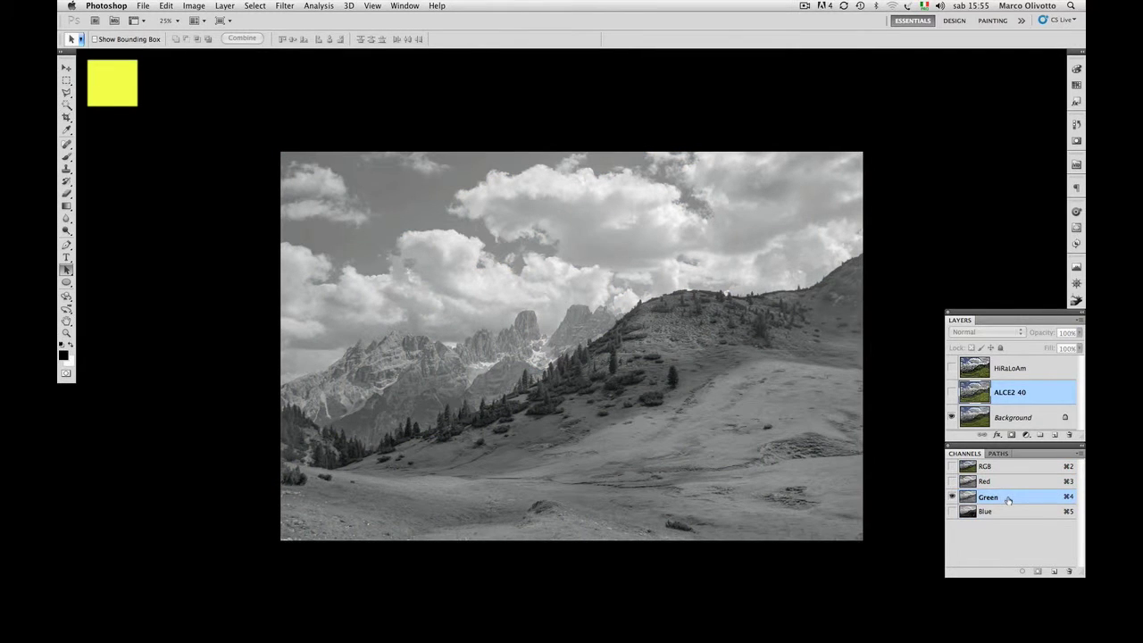
pyautogui.click(1005, 516)
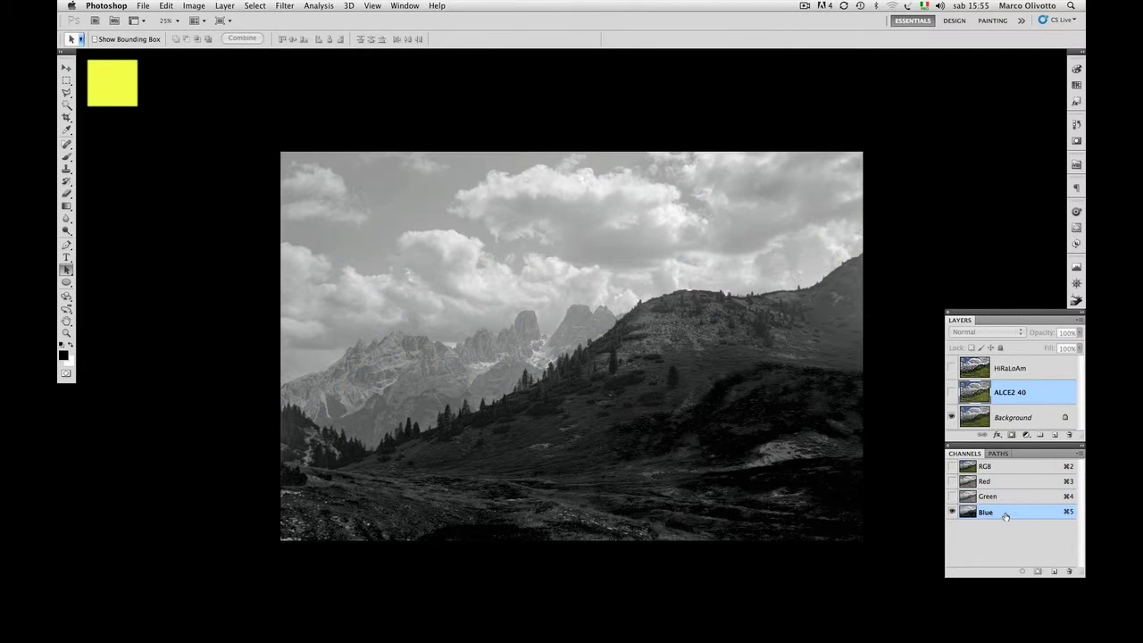
pyautogui.click(1006, 484)
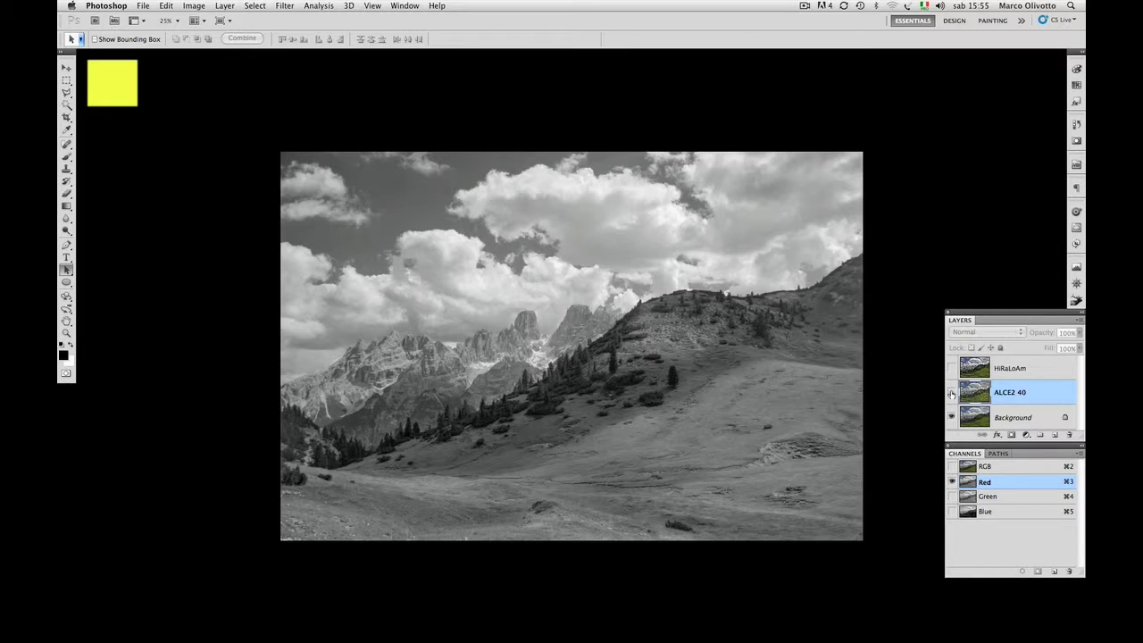
# Step: Compare ALCE2 40 on and off, leave it visible, and add a white layer mask
pyautogui.click(951, 393)
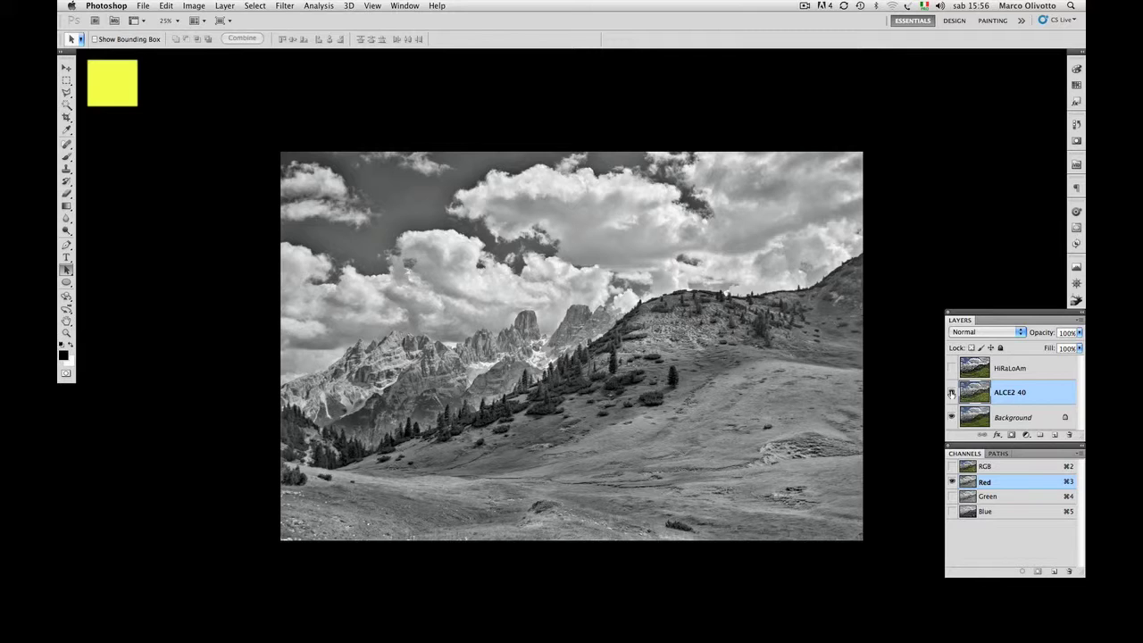
pyautogui.click(951, 393)
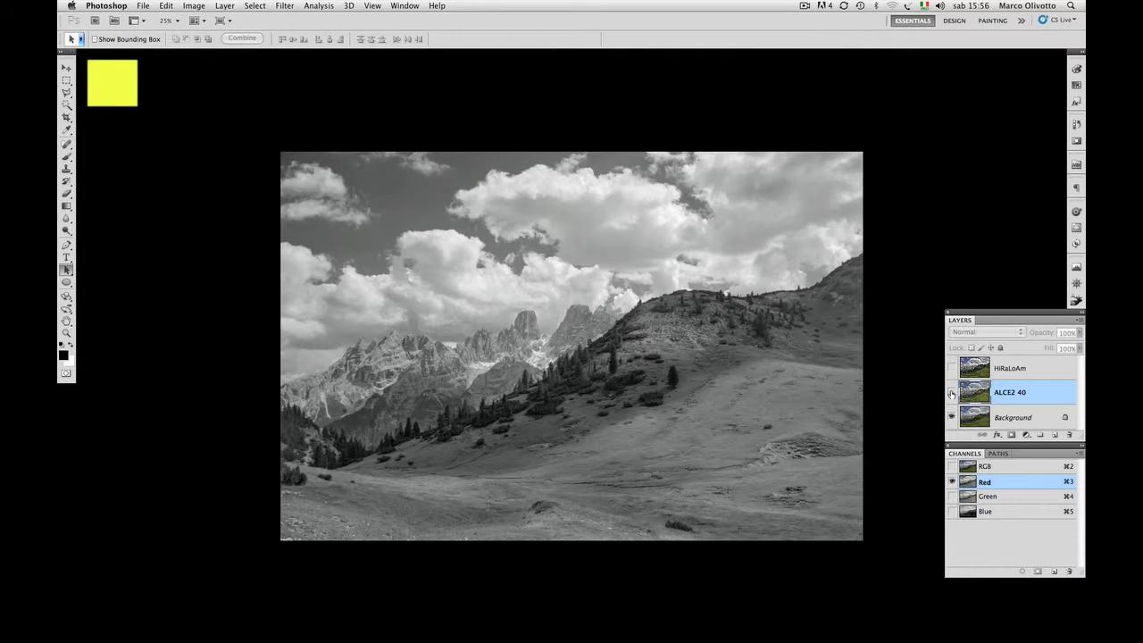
pyautogui.click(951, 393)
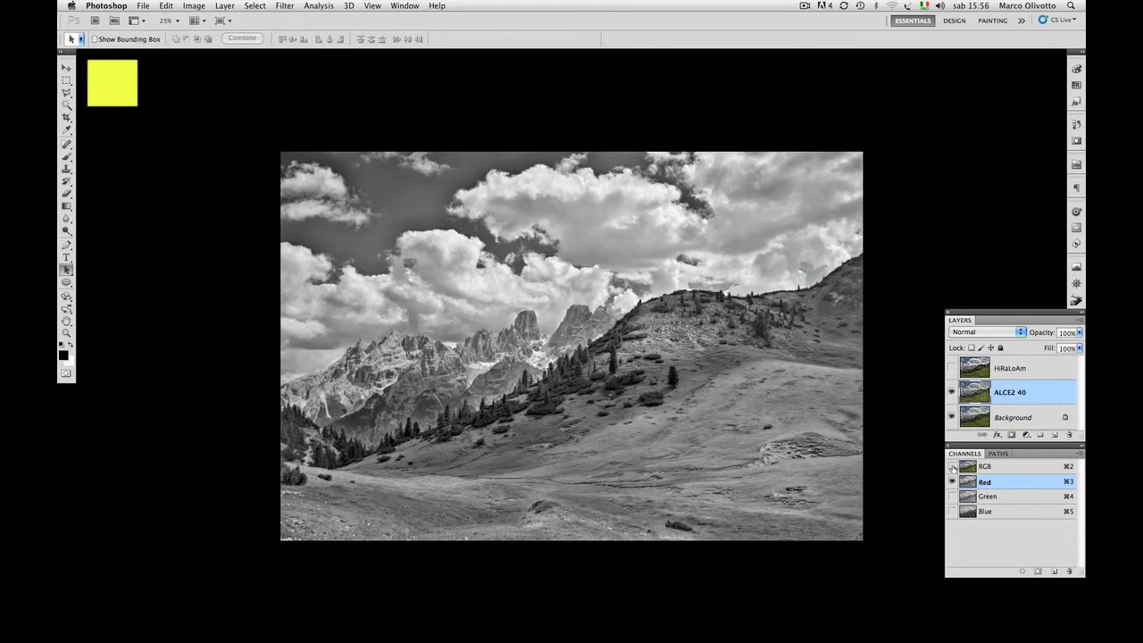
pyautogui.click(952, 466)
pyautogui.click(1013, 436)
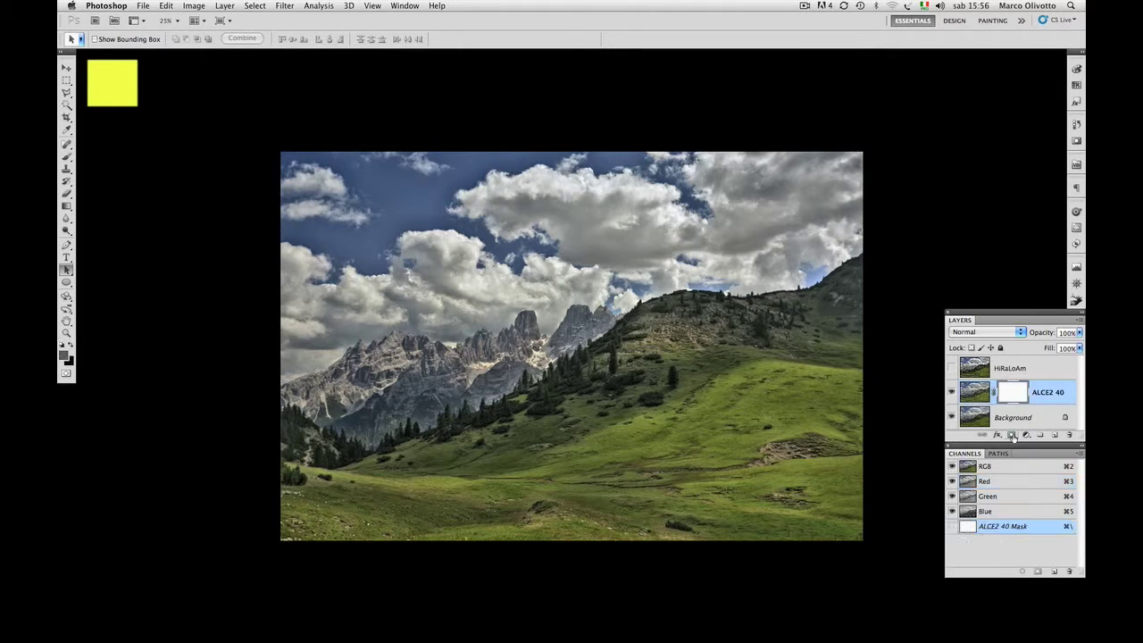
# Step: Apply the ALCE2 40 Red channel into its mask at Normal 100%, then view the mask alone
pyautogui.click(194, 5)
pyautogui.click(214, 181)
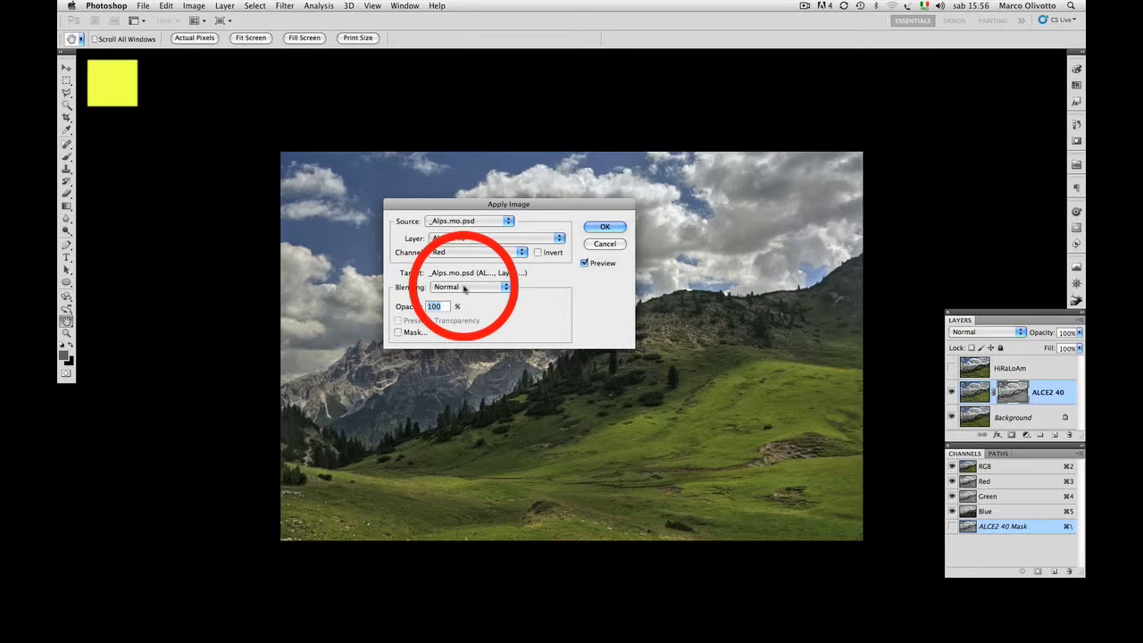
pyautogui.click(605, 227)
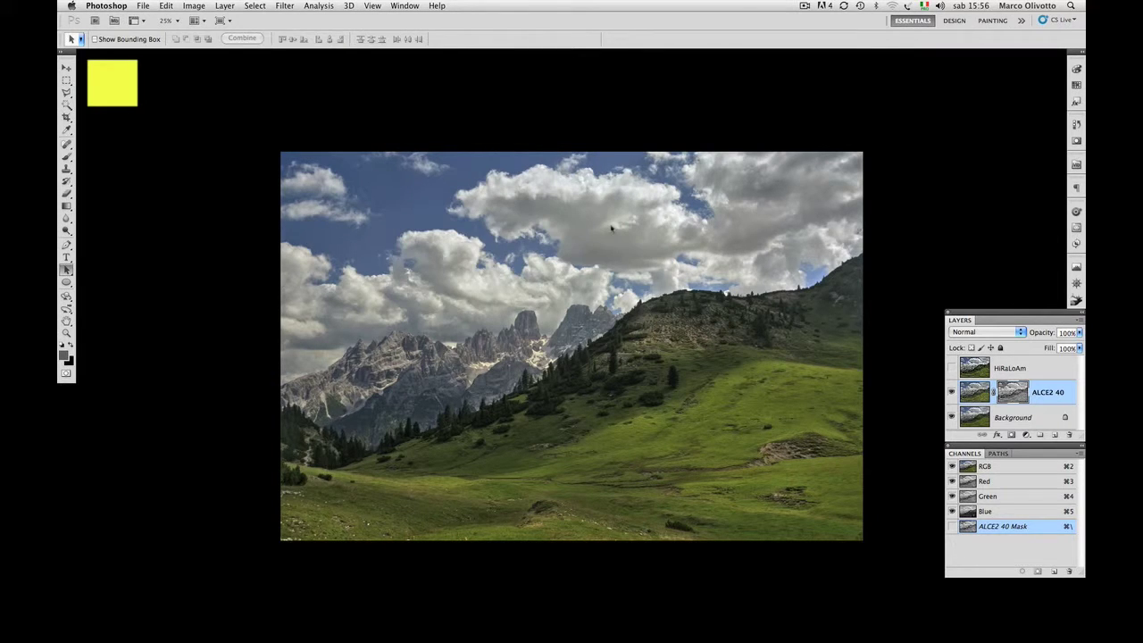
pyautogui.keyDown('alt'); pyautogui.click(1014, 398); pyautogui.keyUp('alt')
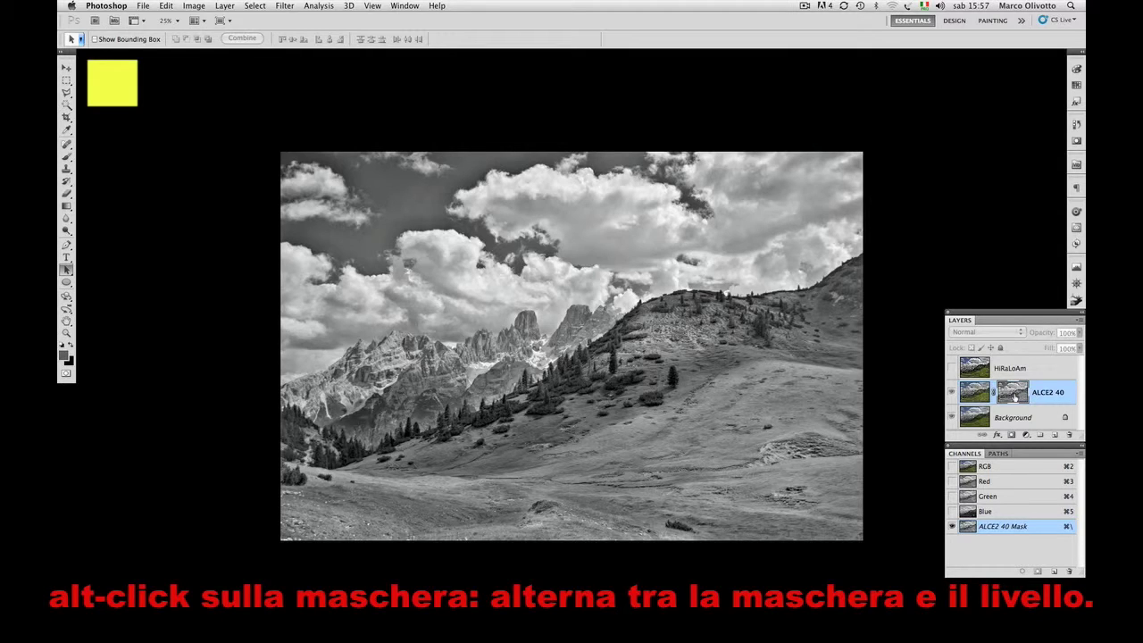
pyautogui.keyDown('alt'); pyautogui.click(1015, 396); pyautogui.keyUp('alt')
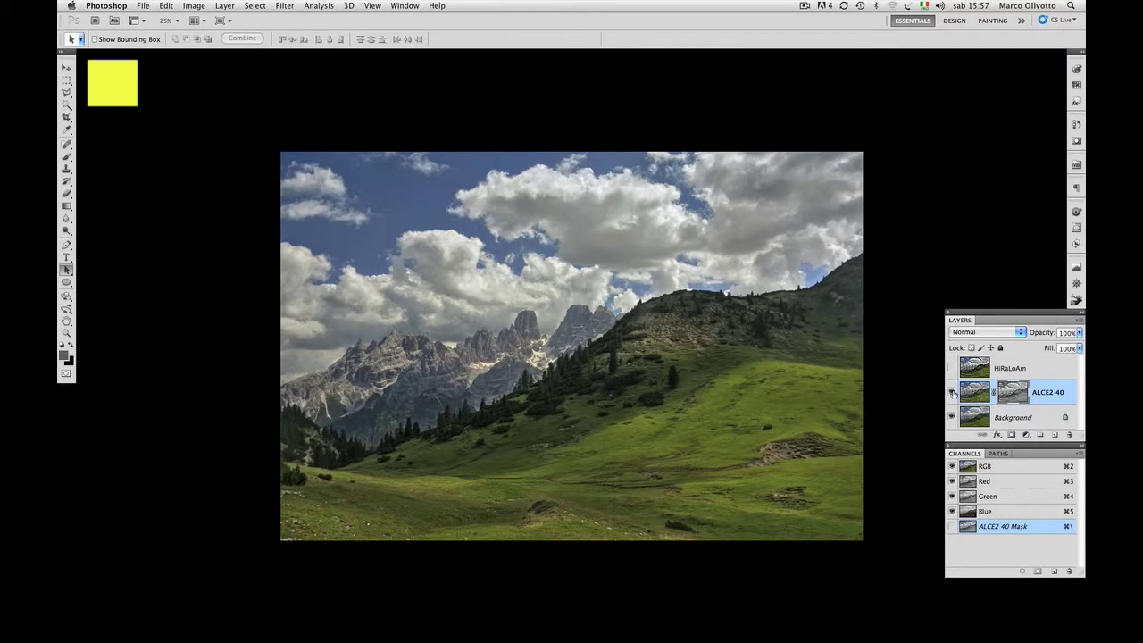
pyautogui.keyDown('shift'); pyautogui.click(1011, 397); pyautogui.keyUp('shift')
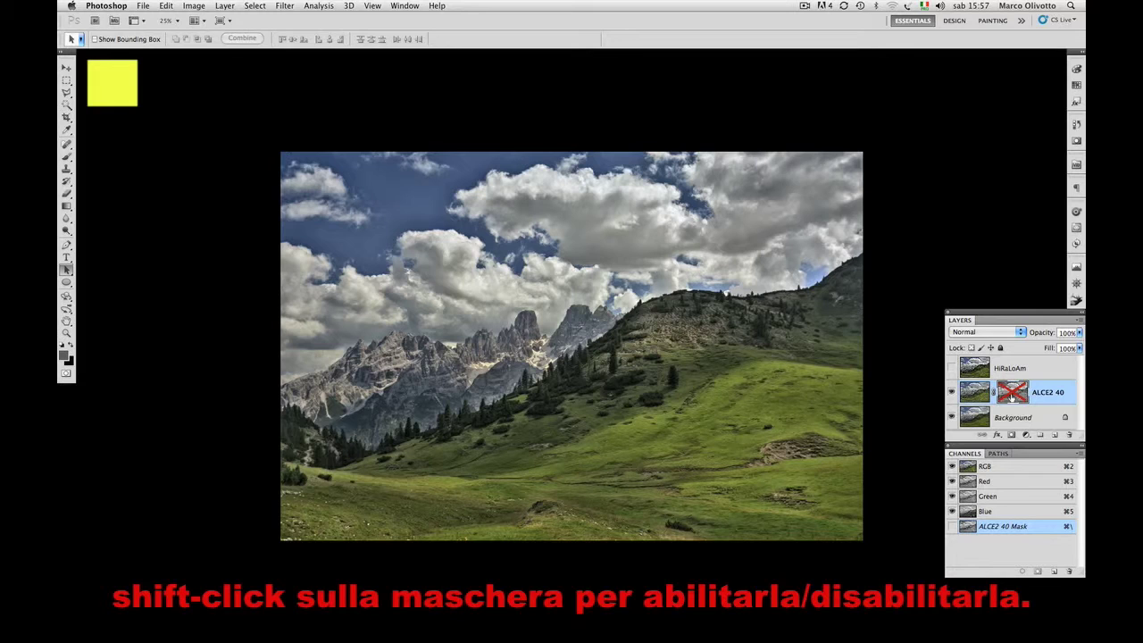
pyautogui.keyDown('shift'); pyautogui.click(1011, 397); pyautogui.keyUp('shift')
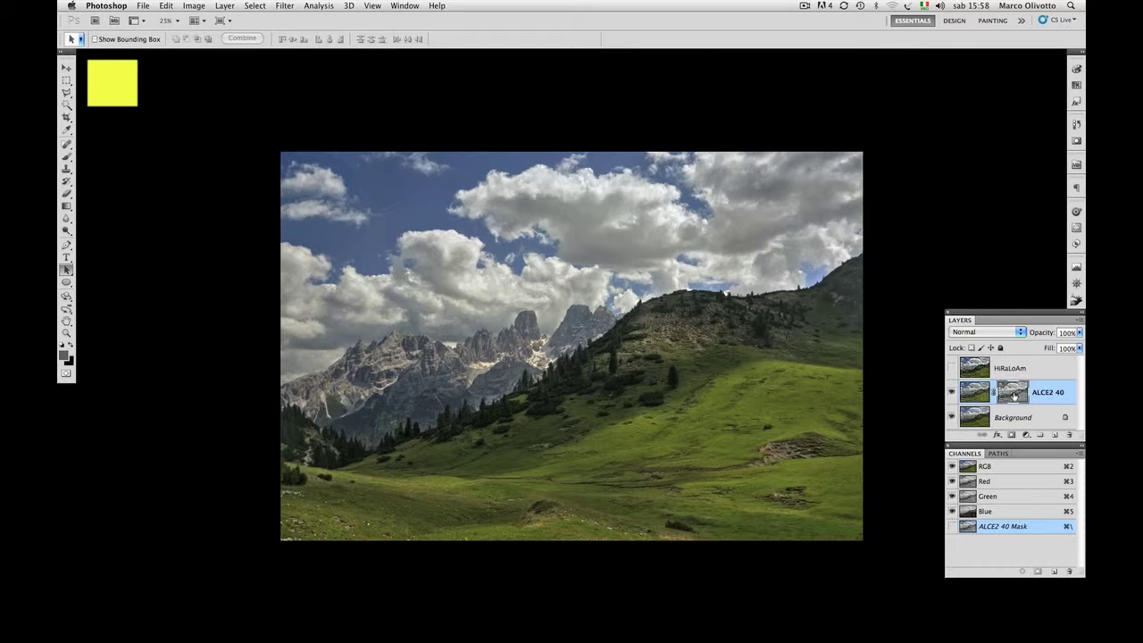
# Step: Apply the Blue channel to the ALCE2 40 mask using Divide blending at 100%
pyautogui.keyDown('alt'); pyautogui.click(1014, 395); pyautogui.keyUp('alt')
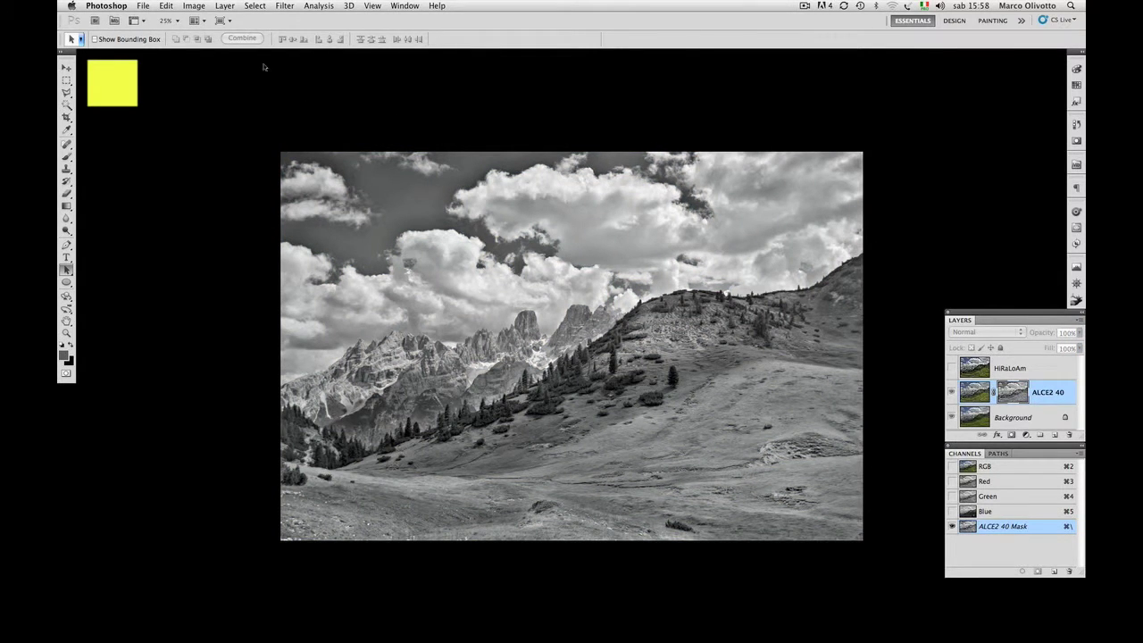
pyautogui.click(194, 8)
pyautogui.click(215, 181)
pyautogui.moveTo(443, 210); pyautogui.dragTo(197, 98)
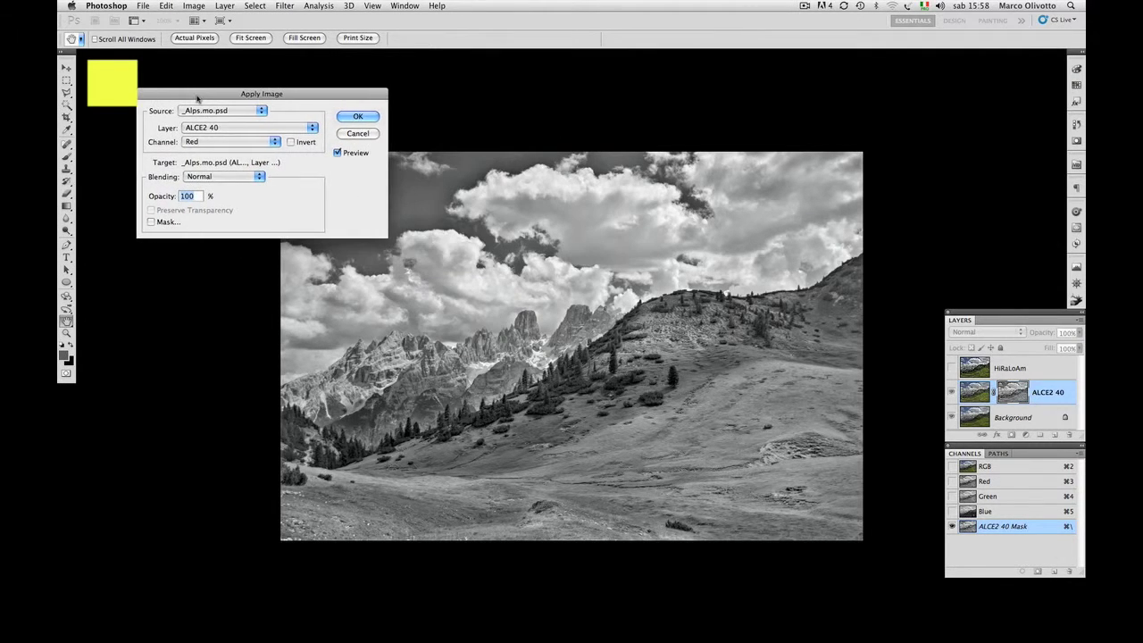
pyautogui.click(202, 142)
pyautogui.click(194, 160)
pyautogui.click(216, 178)
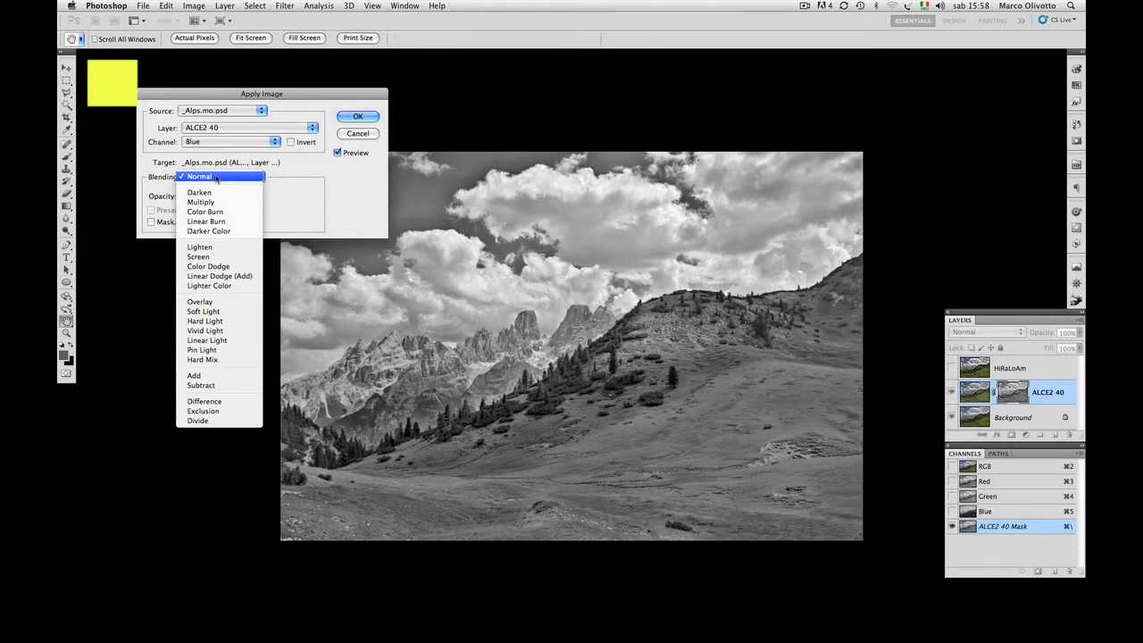
pyautogui.click(234, 420)
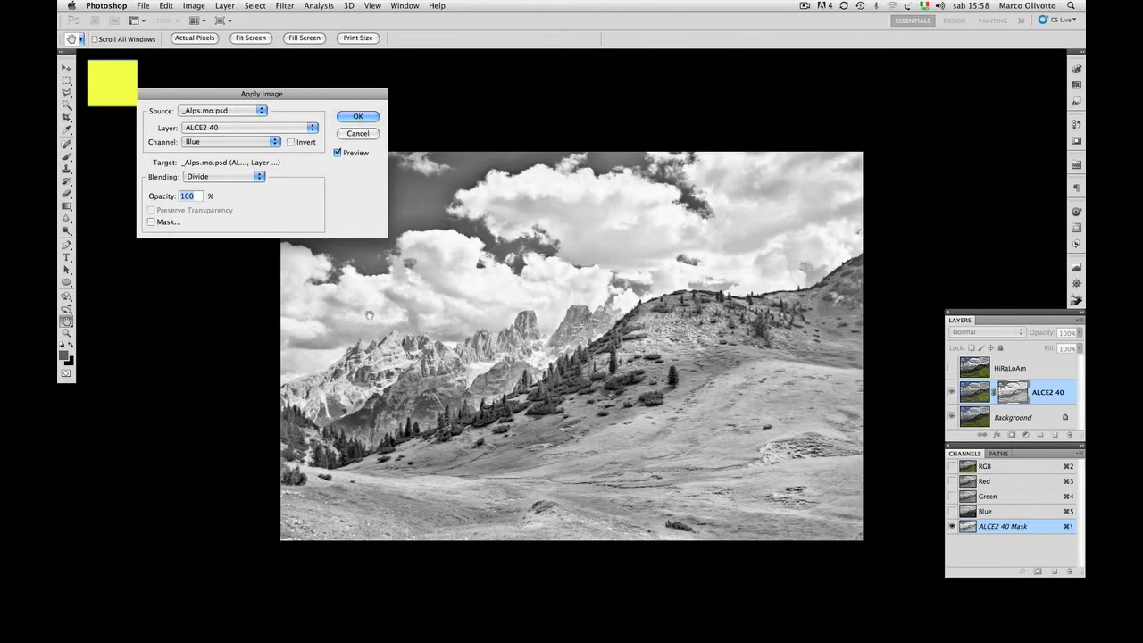
pyautogui.click(338, 154)
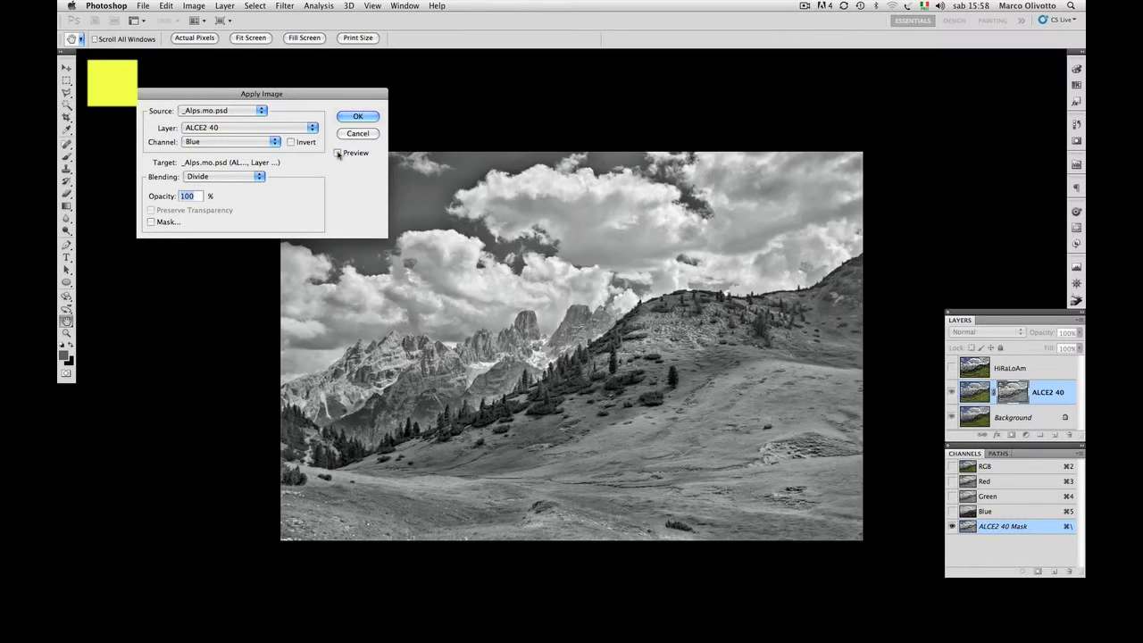
pyautogui.click(339, 153)
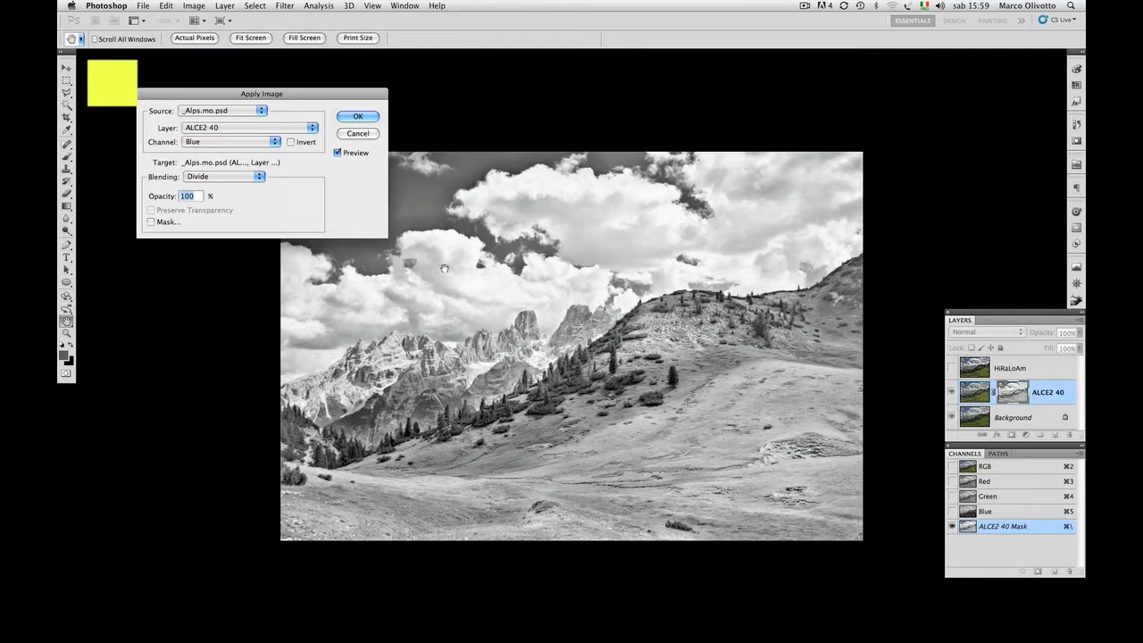
pyautogui.click(357, 117)
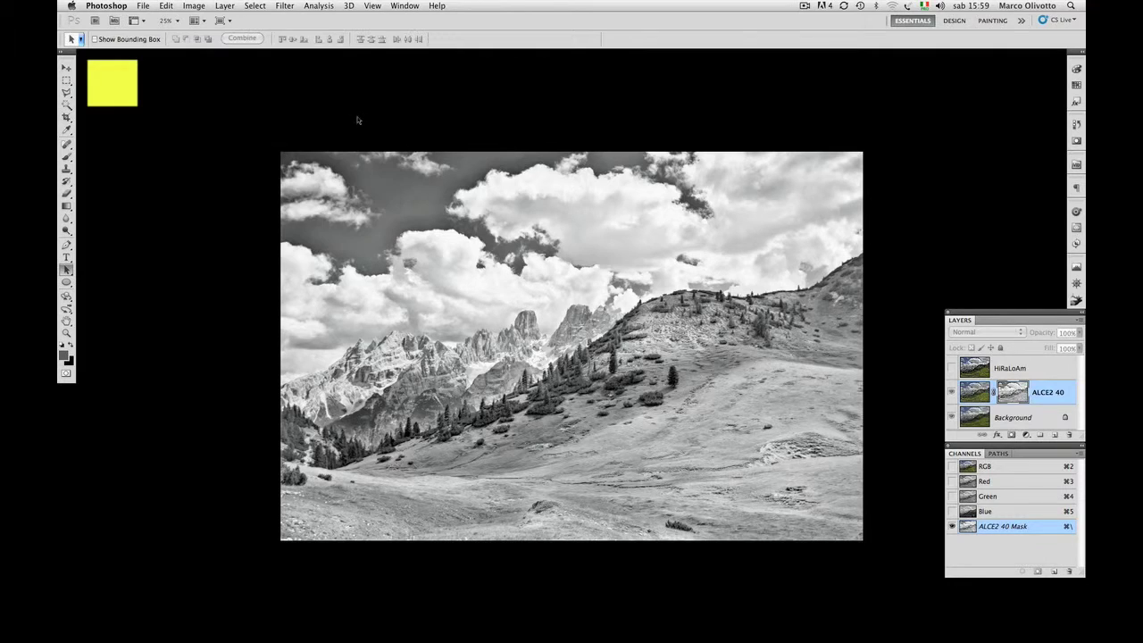
# Step: Switch back to the full-colour composite view of the landscape
pyautogui.click(951, 393)
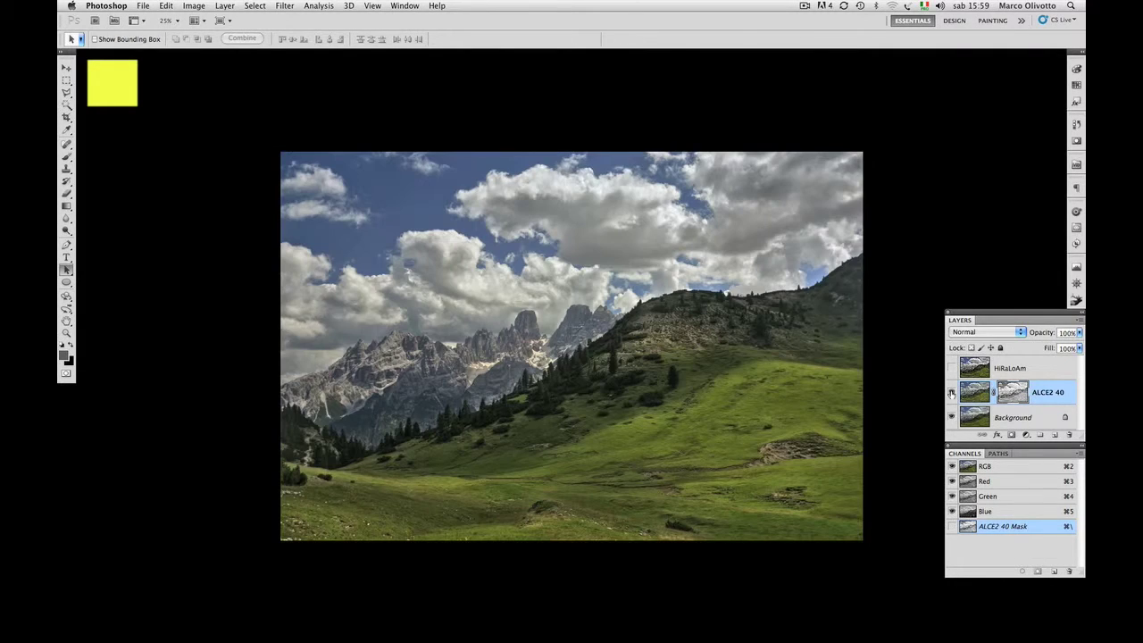